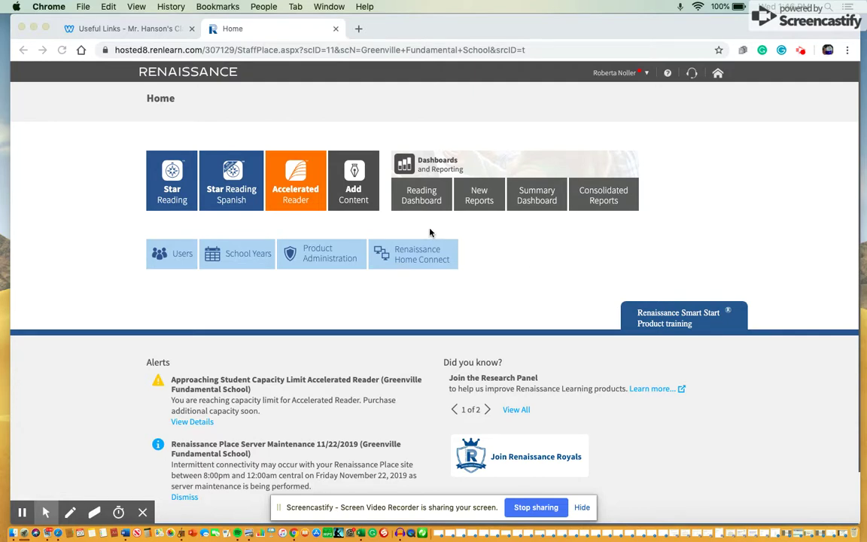
- Go to the Teams list under Record Books and Goals in Accelerated Reader
{"action": "left_click", "coordinate": [301, 181]}
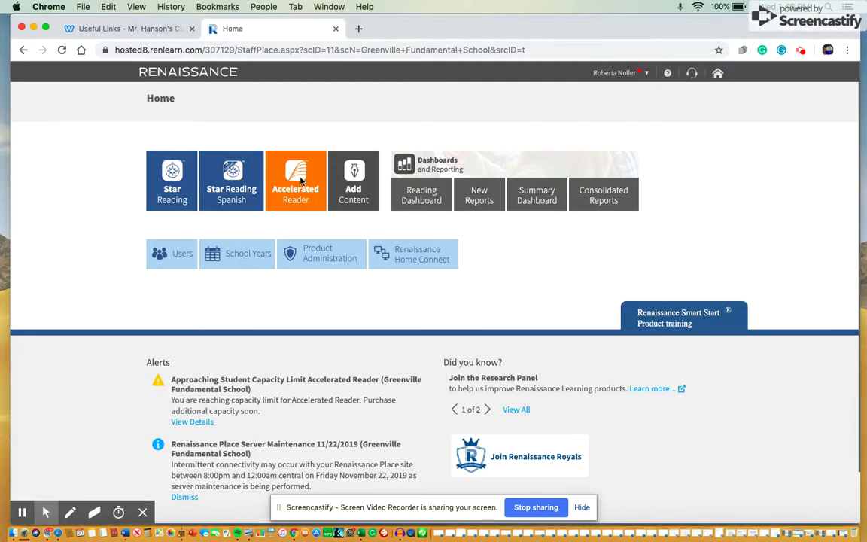
{"action": "left_click", "coordinate": [297, 182]}
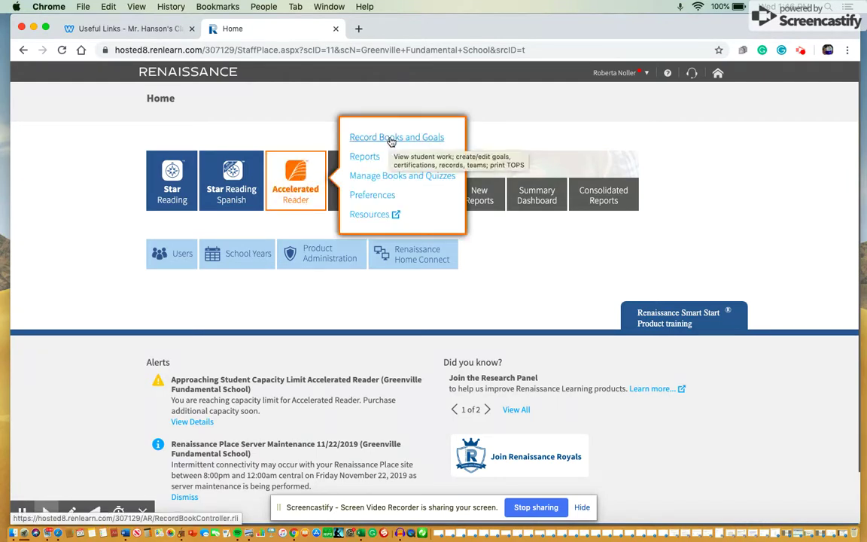
{"action": "left_click", "coordinate": [391, 139]}
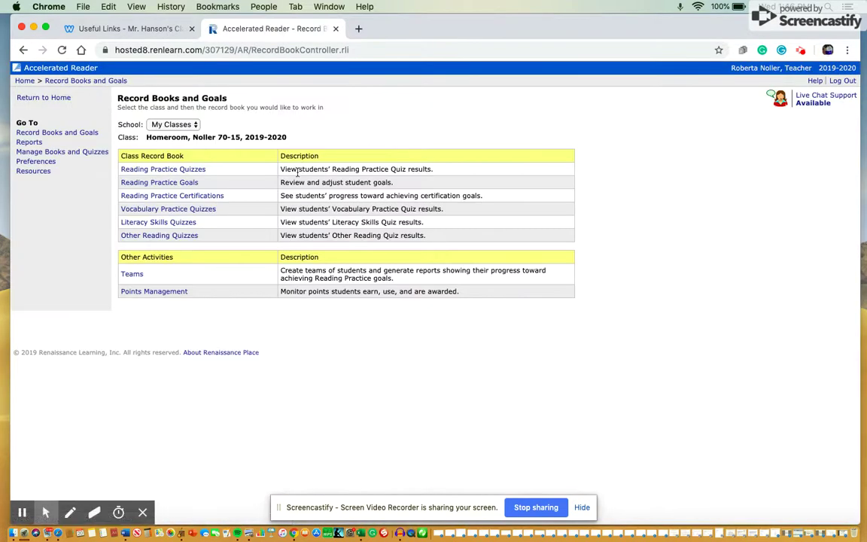
{"action": "left_click", "coordinate": [131, 276]}
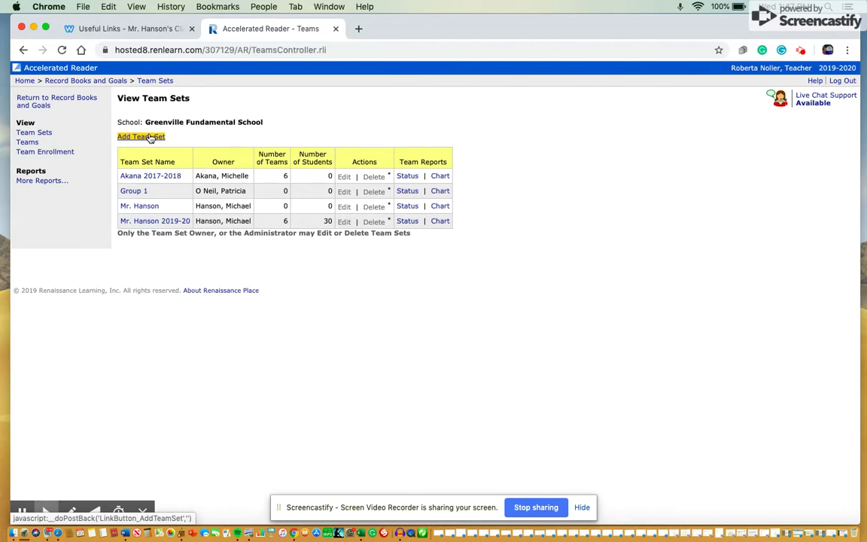
{"action": "left_click", "coordinate": [150, 137]}
- Add a team set named Noller's Scholars and return to the team sets list
{"action": "left_click", "coordinate": [126, 137]}
{"action": "type", "text": "Noller's Scholars"}
{"action": "left_click", "coordinate": [128, 165]}
{"action": "left_click", "coordinate": [29, 194]}
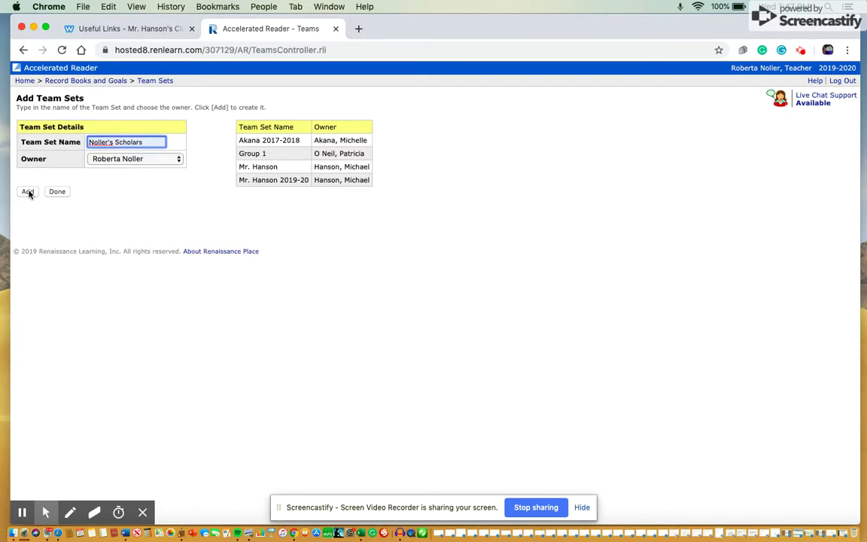
{"action": "left_click", "coordinate": [28, 192]}
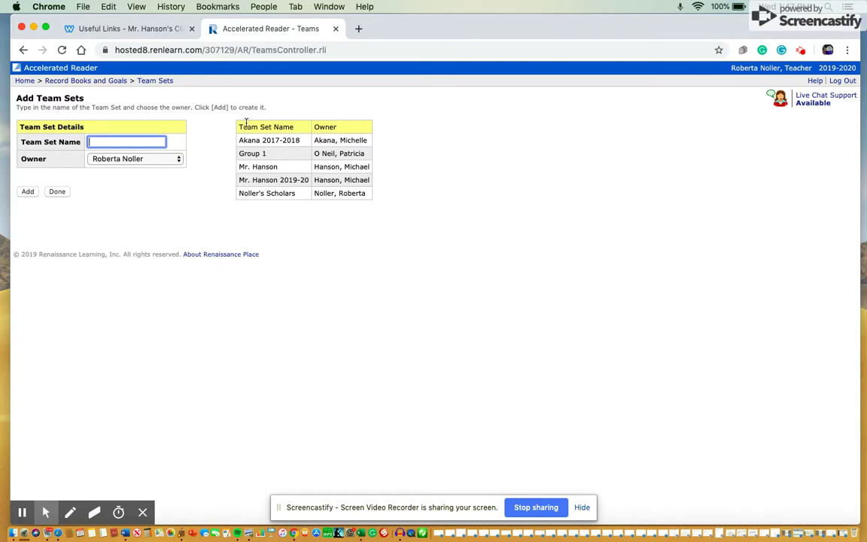
{"action": "left_click", "coordinate": [59, 191]}
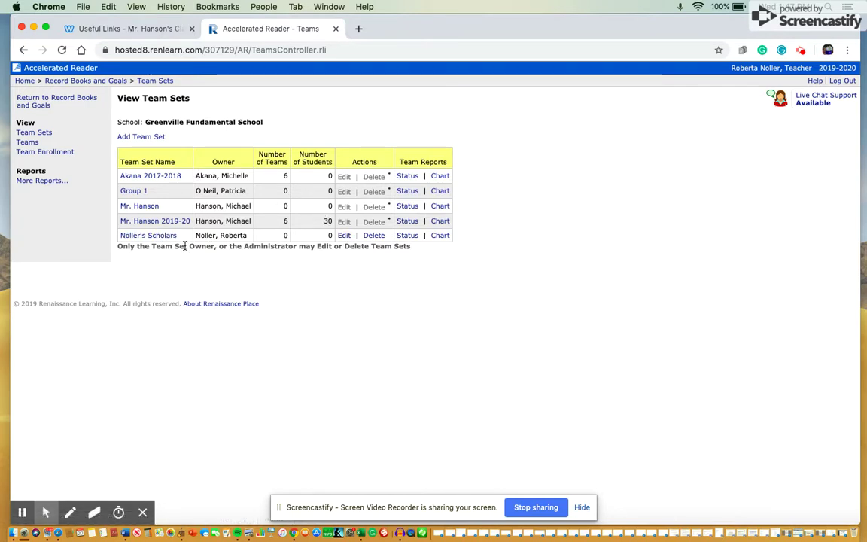
- Open Noller's Scholars for editing, cancel without changes, then view its teams
{"action": "left_click", "coordinate": [344, 235]}
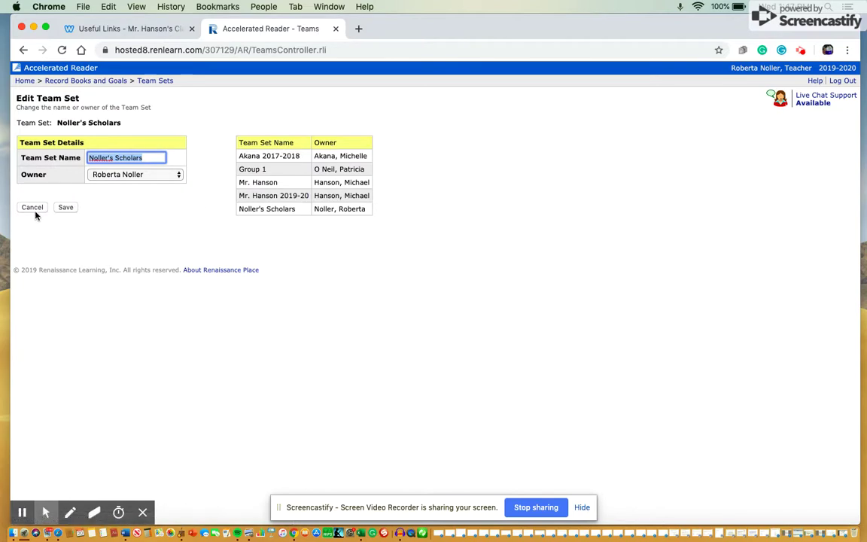
{"action": "left_click", "coordinate": [33, 210]}
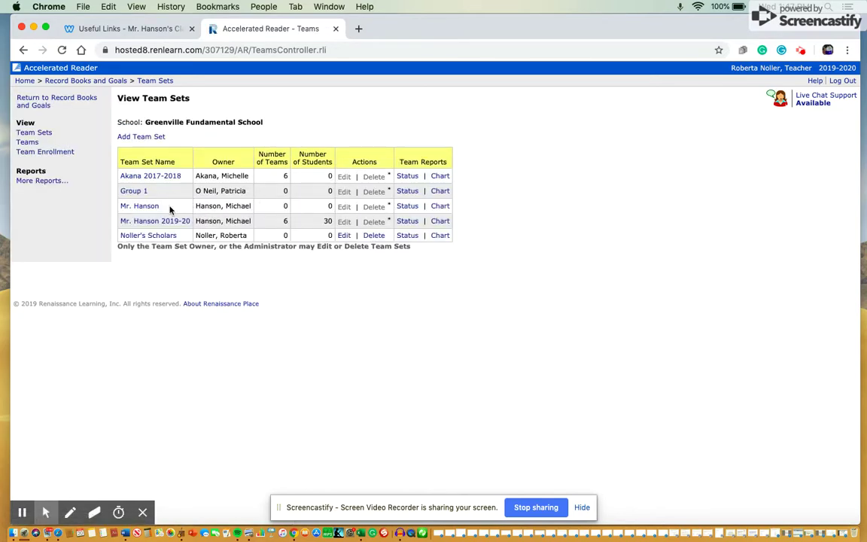
{"action": "left_click", "coordinate": [159, 236]}
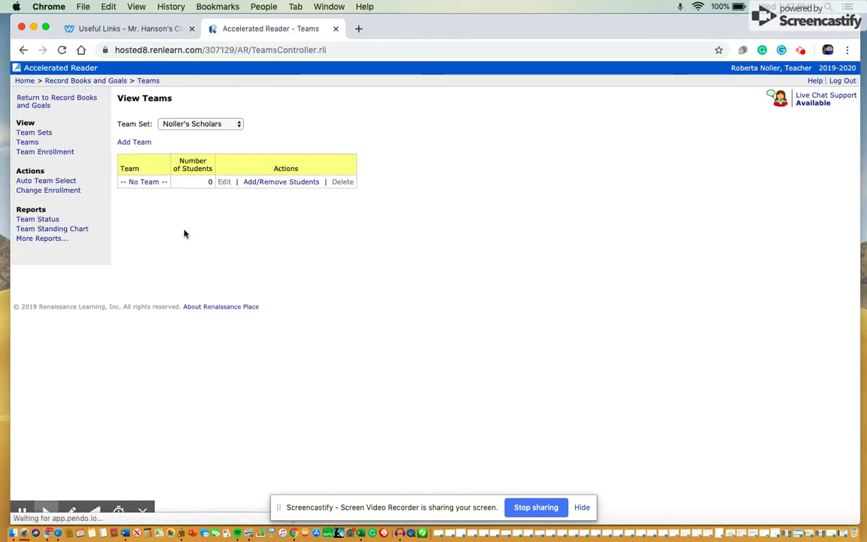
- Open the Add Team form for Noller's Scholars and focus the Team Name field
{"action": "left_click", "coordinate": [135, 143]}
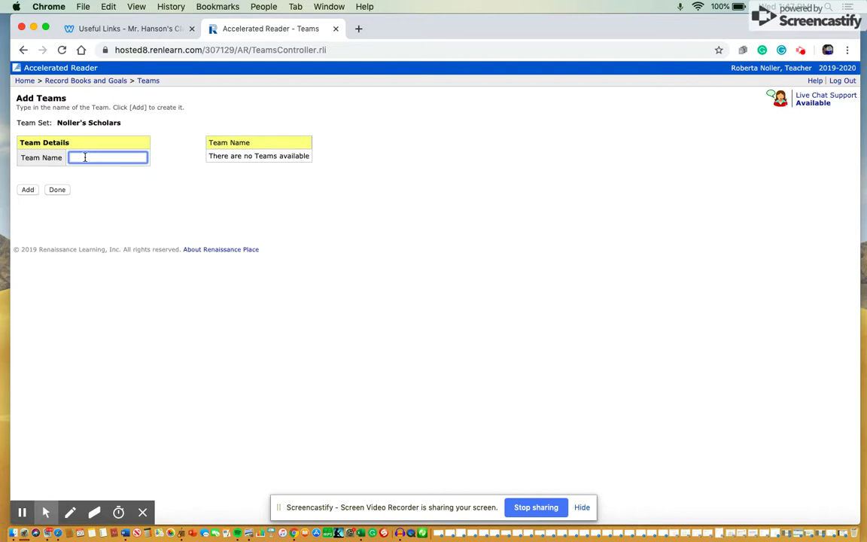
{"action": "left_click", "coordinate": [85, 157]}
- Add the teams Batman, Superman and Captain America to Noller's Scholars
{"action": "left_click", "coordinate": [27, 189]}
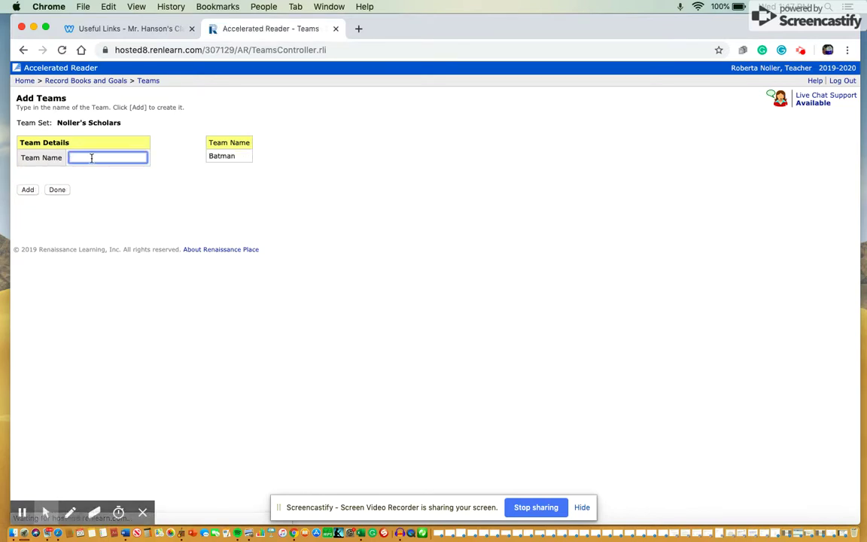
{"action": "left_click", "coordinate": [91, 158]}
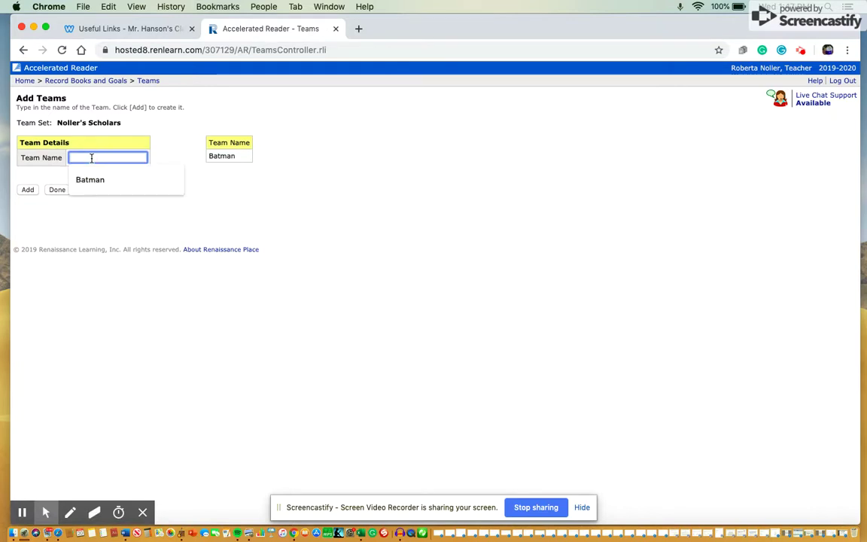
{"action": "type", "text": "Superman"}
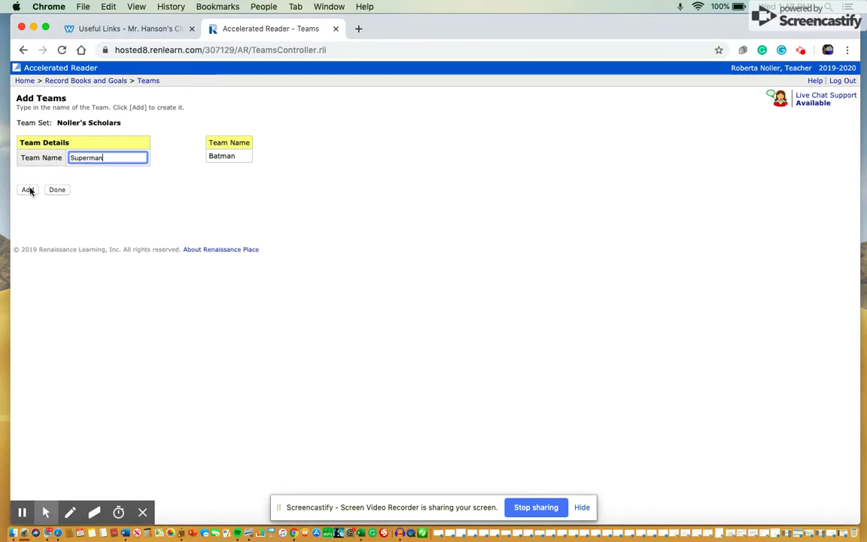
{"action": "left_click", "coordinate": [29, 190]}
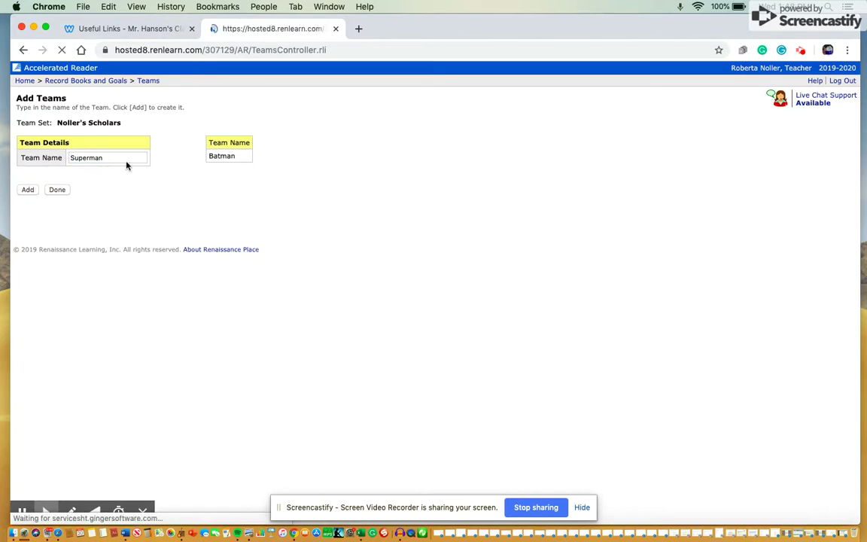
{"action": "left_click", "coordinate": [111, 158]}
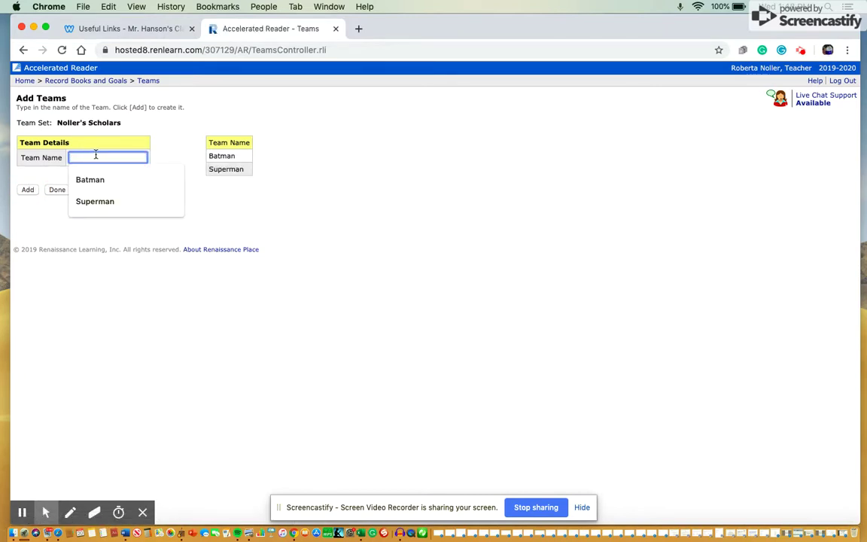
{"action": "type", "text": "Captain"}
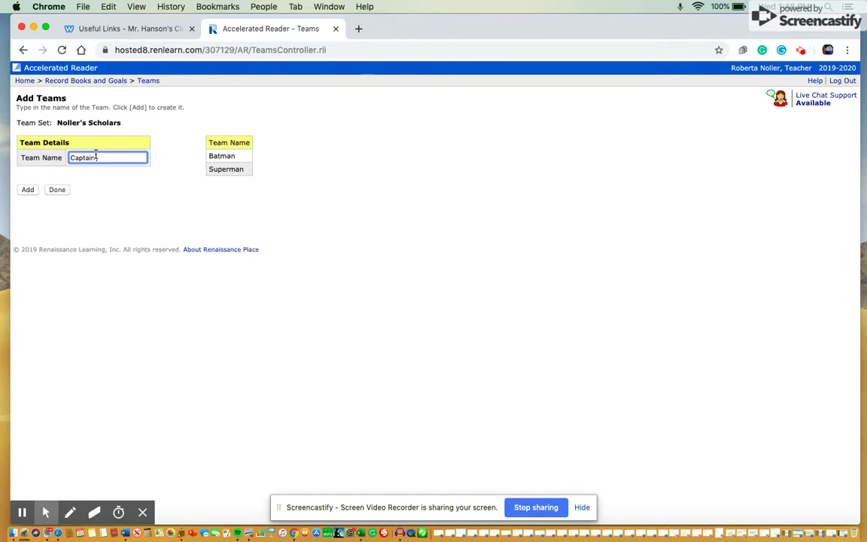
{"action": "type", "text": " Am"}
{"action": "type", "text": "a"}
{"action": "left_click", "coordinate": [27, 189]}
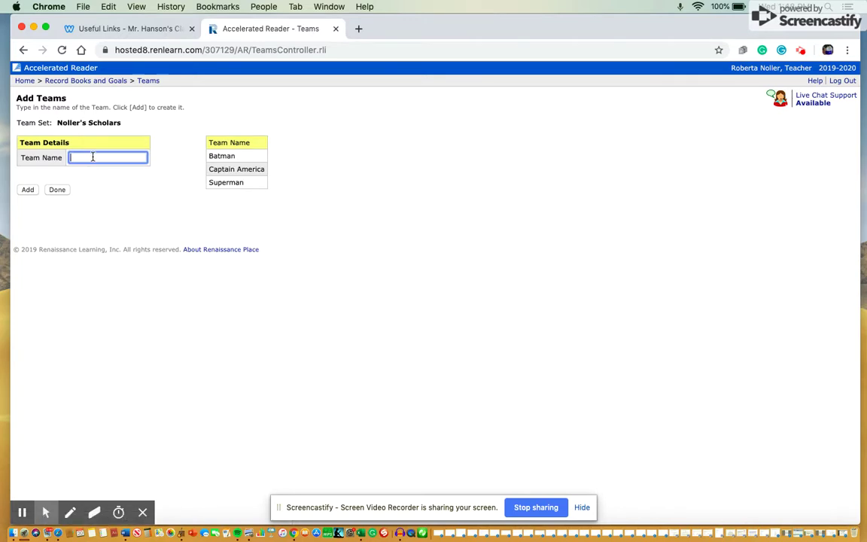
- Add the Wonder Woman and Spiderman teams, then finish adding teams
{"action": "left_click", "coordinate": [92, 156]}
{"action": "type", "text": "Wo"}
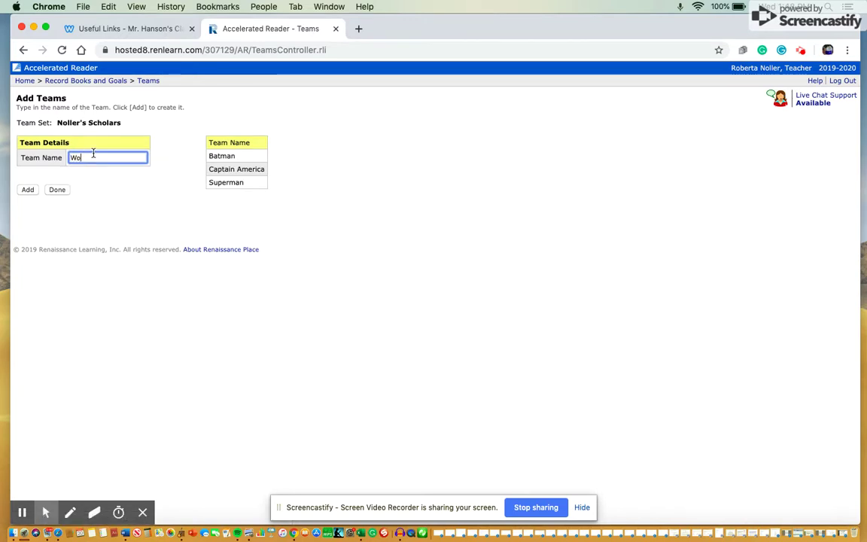
{"action": "type", "text": "nder"}
{"action": "type", "text": " Woman"}
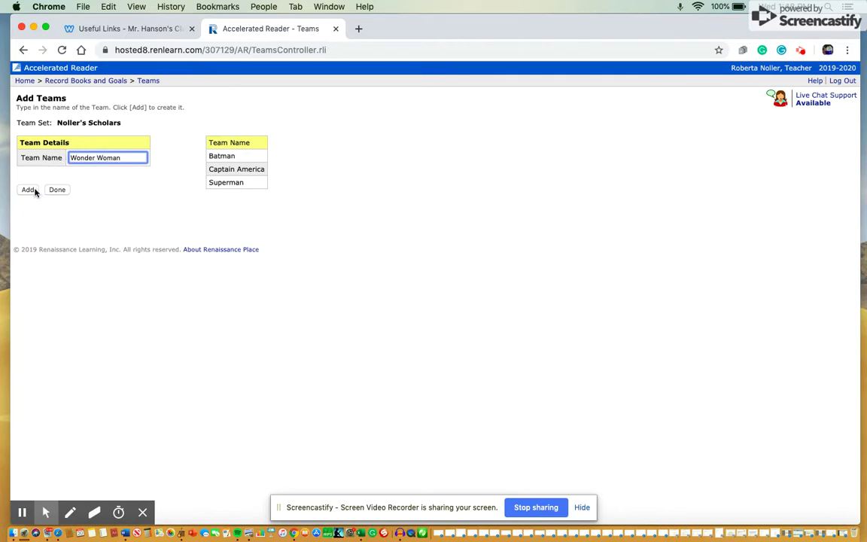
{"action": "left_click", "coordinate": [34, 191]}
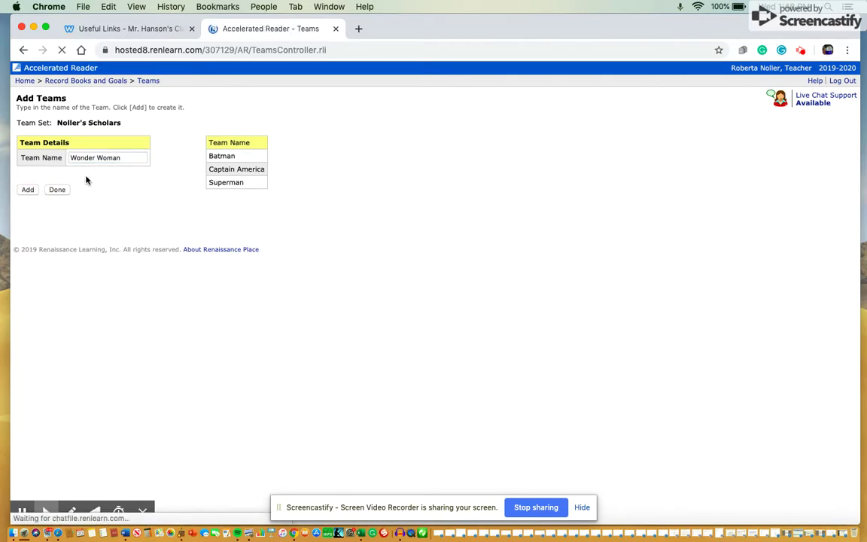
{"action": "left_click", "coordinate": [95, 158]}
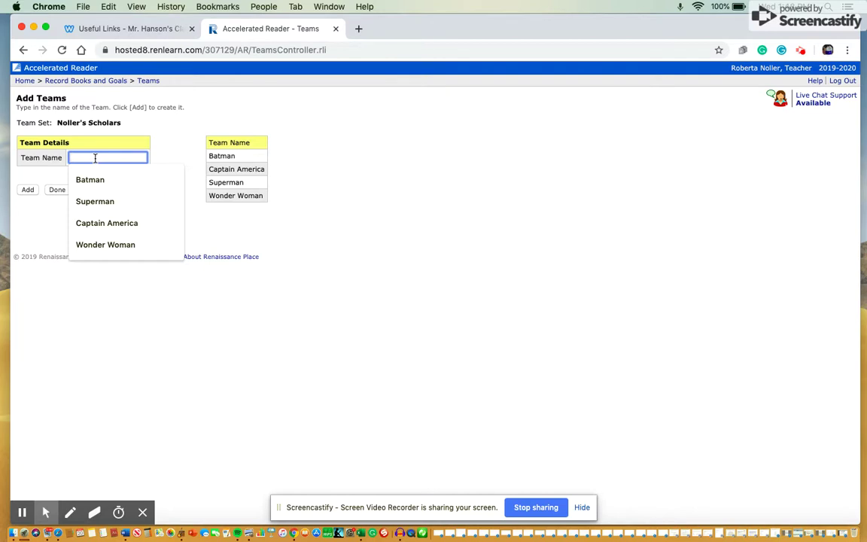
{"action": "type", "text": "S"}
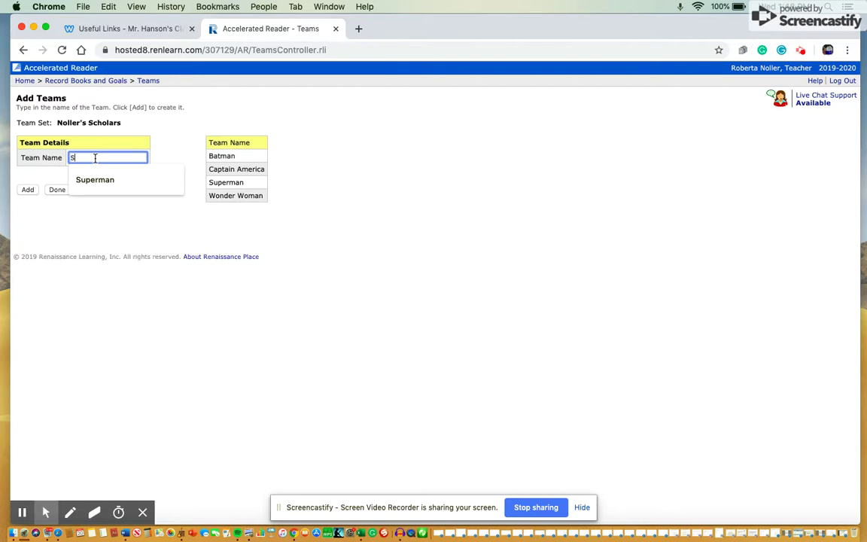
{"action": "type", "text": "piderman"}
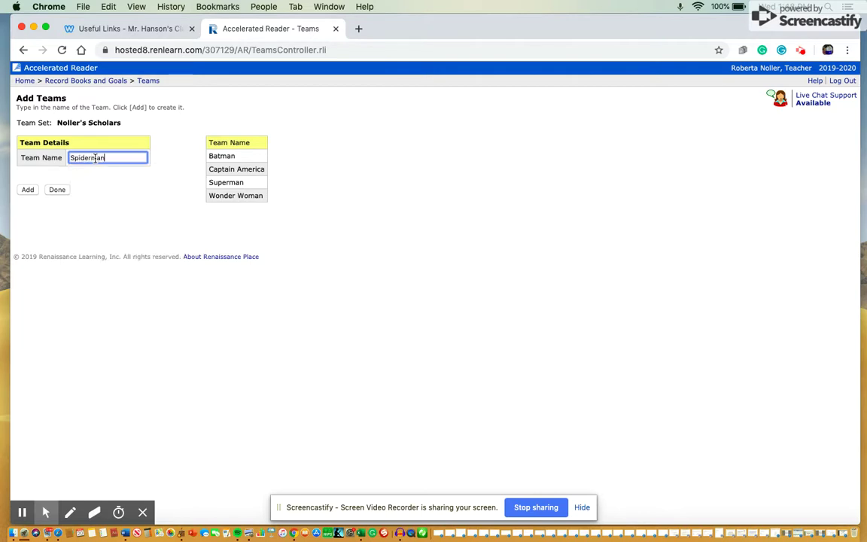
{"action": "left_click", "coordinate": [29, 190]}
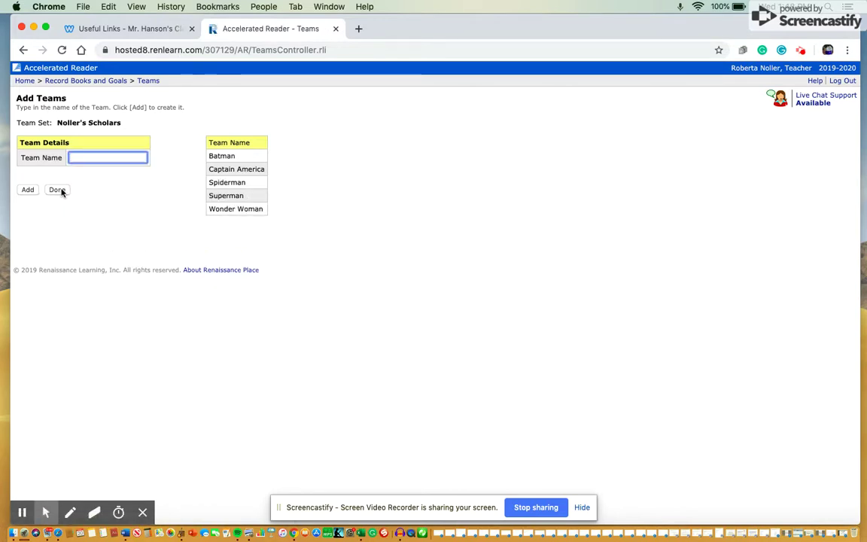
{"action": "left_click", "coordinate": [61, 192]}
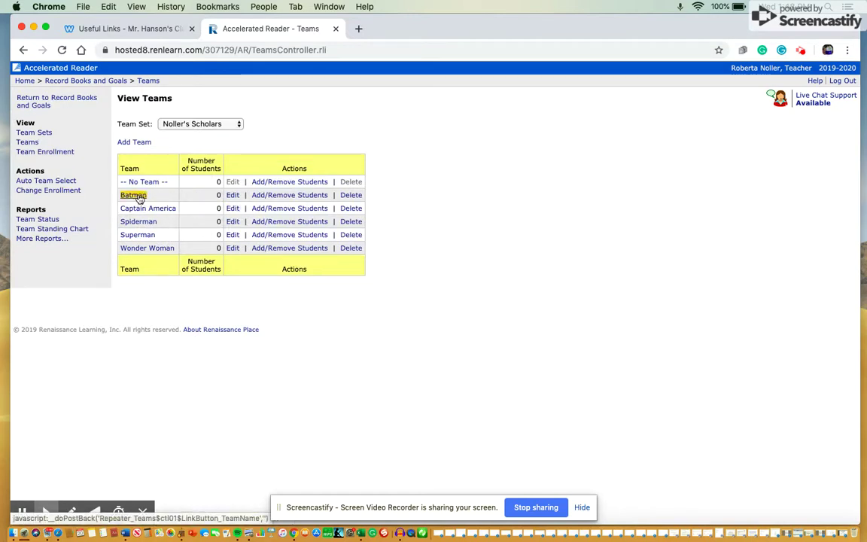
- Open student assignment for the Batman team and show the homeroom class list
{"action": "left_click", "coordinate": [292, 197]}
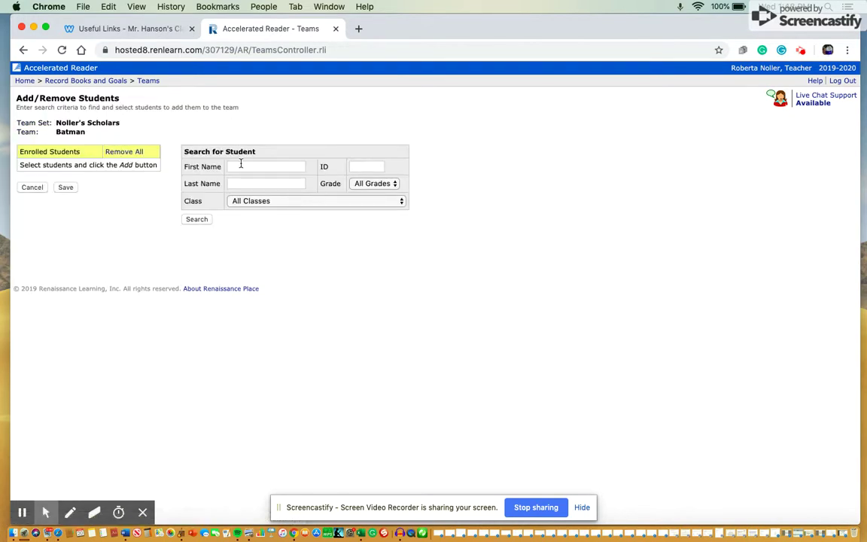
{"action": "left_click", "coordinate": [264, 203]}
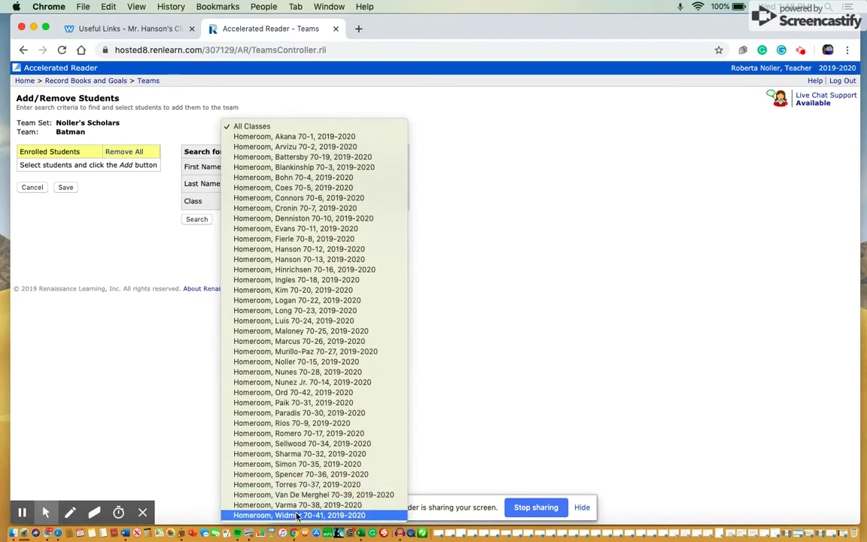
- Filter to homeroom 70-15, search a student's first name, and add them to Batman
{"action": "left_click", "coordinate": [301, 361]}
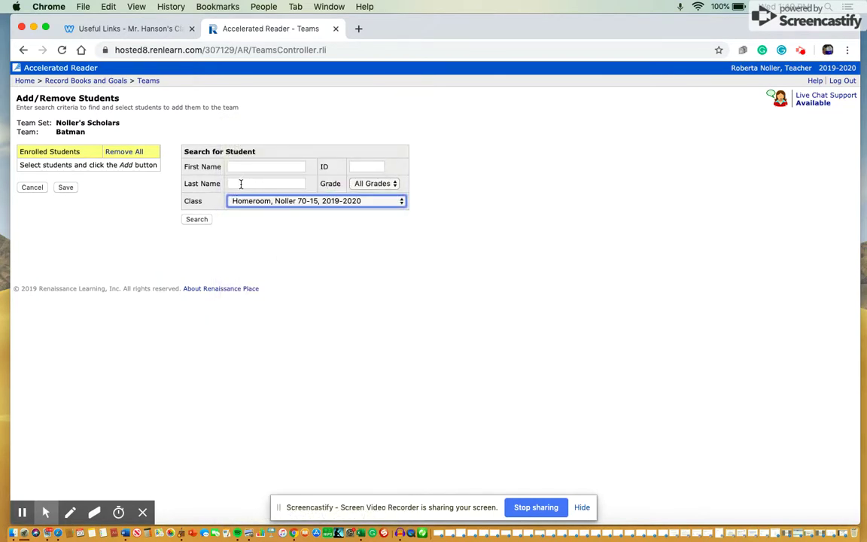
{"action": "left_click", "coordinate": [239, 168]}
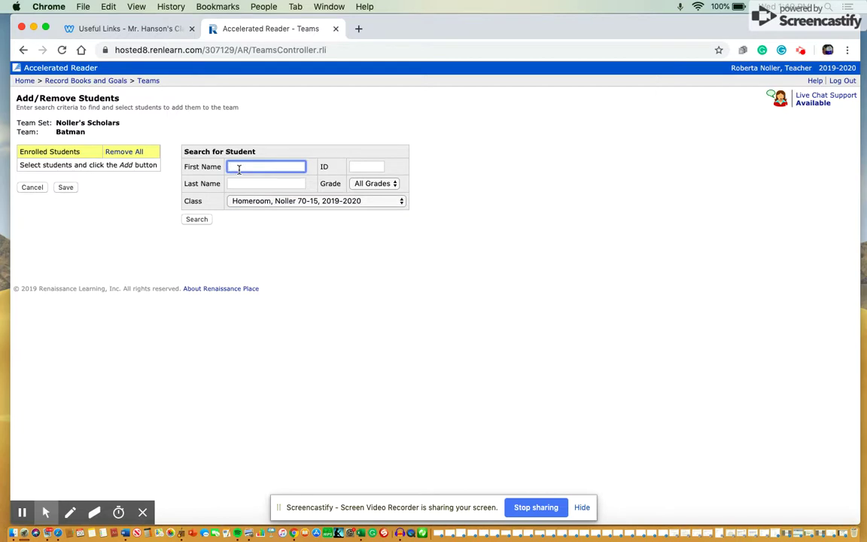
{"action": "type", "text": "Alyssa"}
{"action": "left_click", "coordinate": [202, 220]}
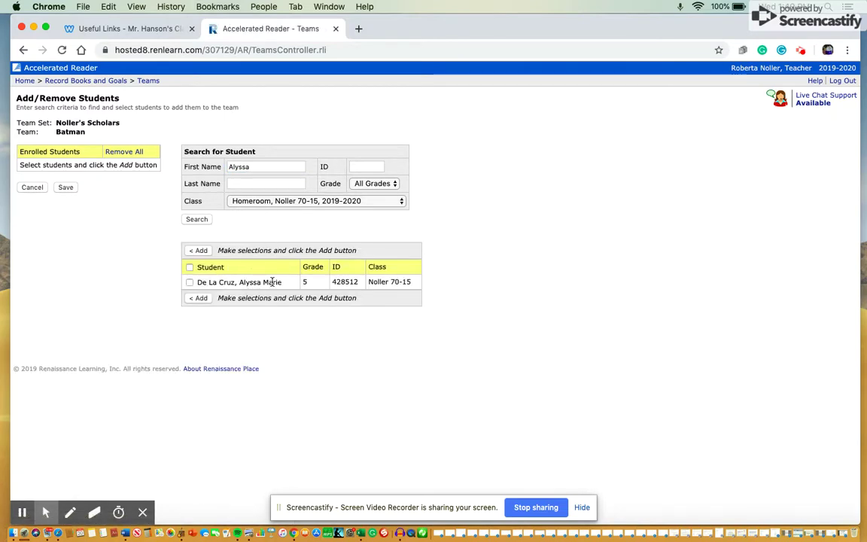
{"action": "left_click", "coordinate": [189, 282]}
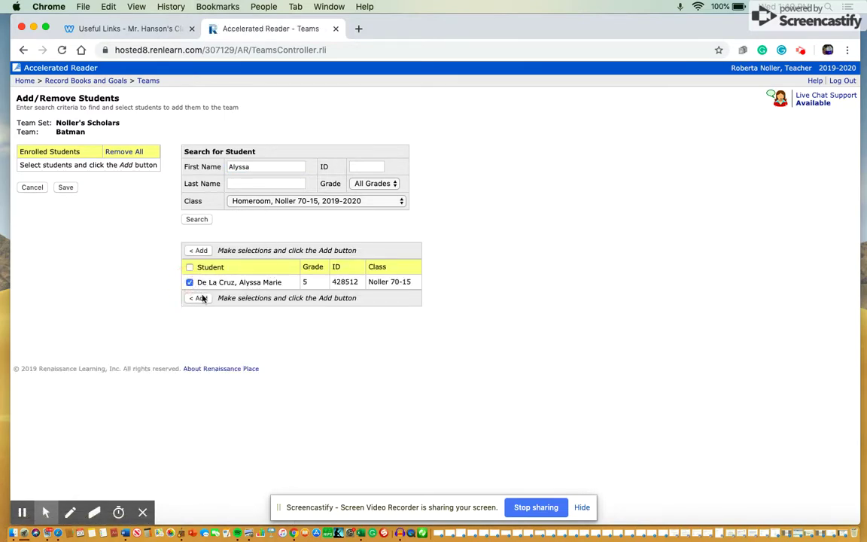
{"action": "left_click", "coordinate": [199, 298]}
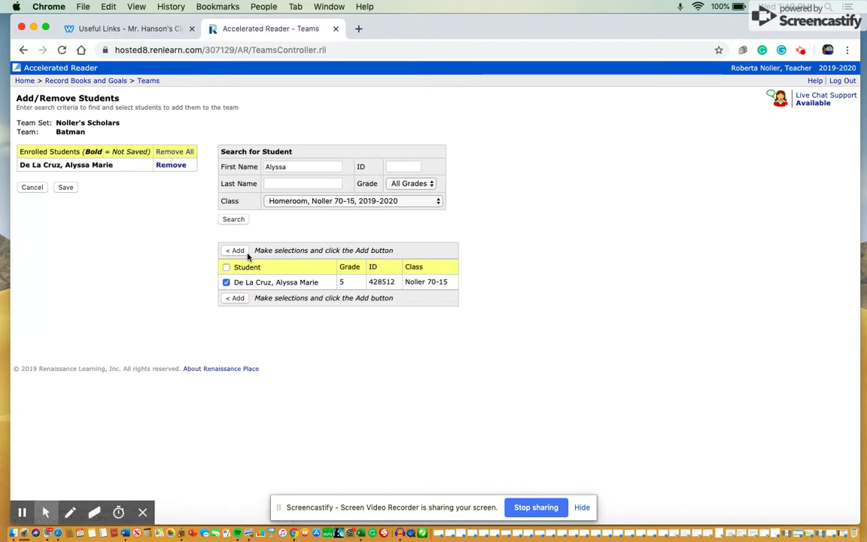
- Search a second student by first name and add them to the Batman team
{"action": "double_click", "coordinate": [294, 167]}
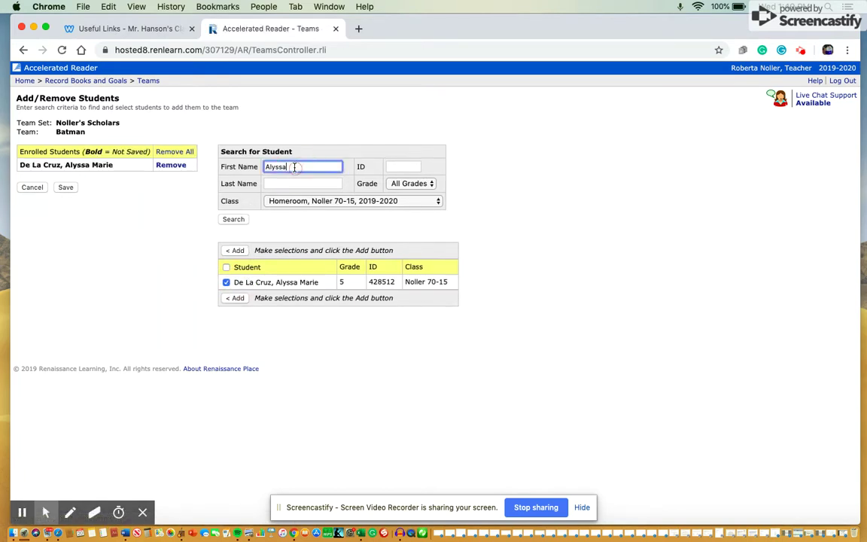
{"action": "type", "text": "A"}
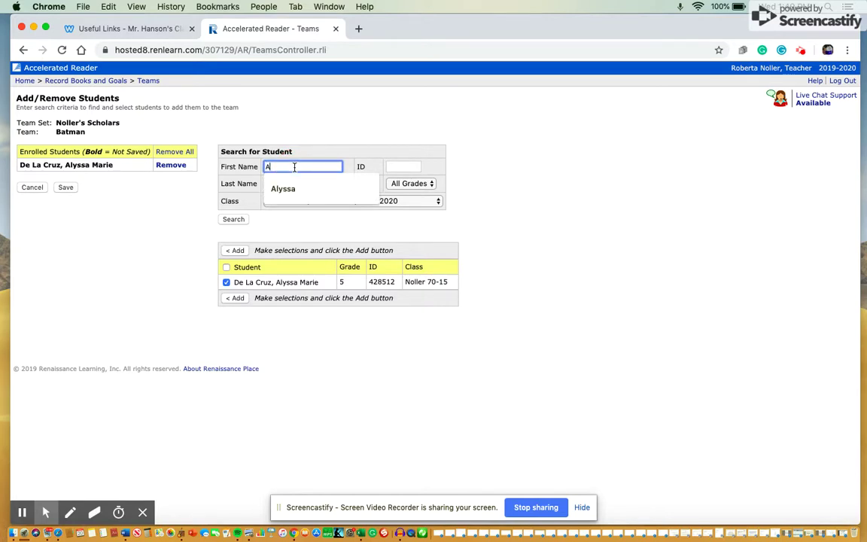
{"action": "type", "text": "shley"}
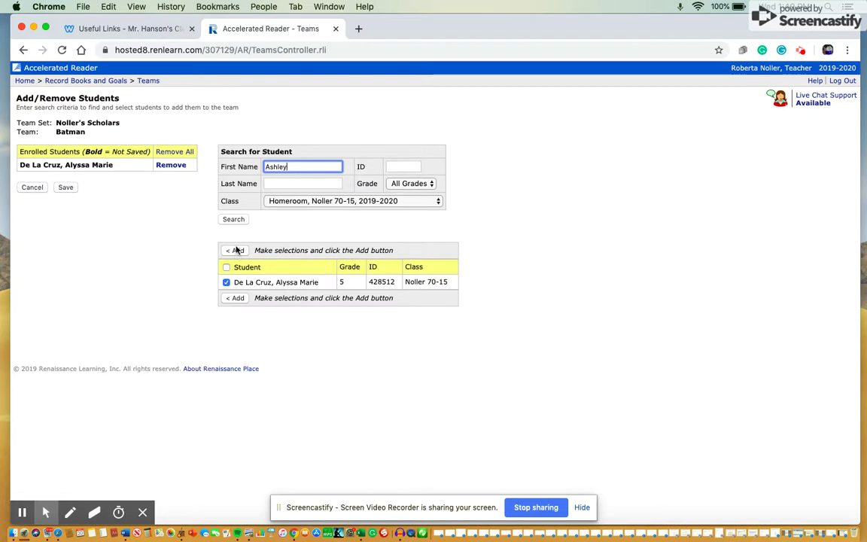
{"action": "left_click", "coordinate": [238, 219]}
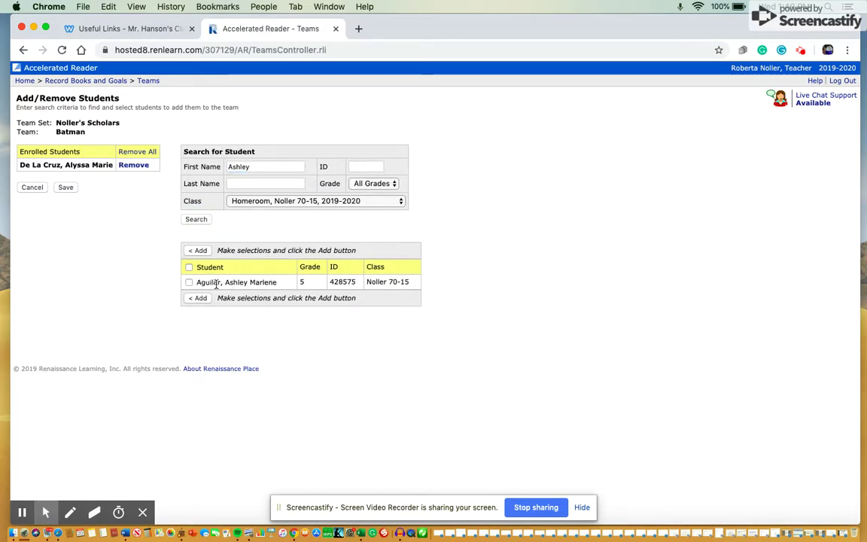
{"action": "left_click", "coordinate": [189, 283]}
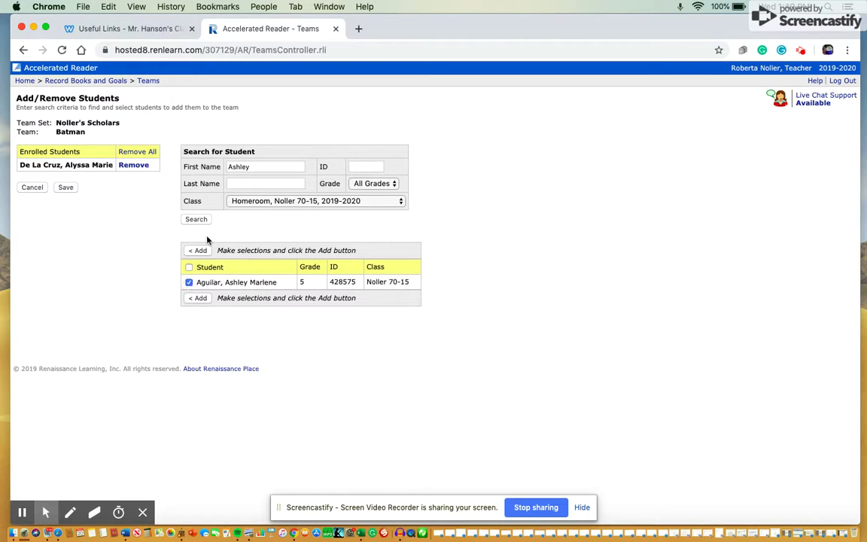
{"action": "left_click", "coordinate": [199, 251]}
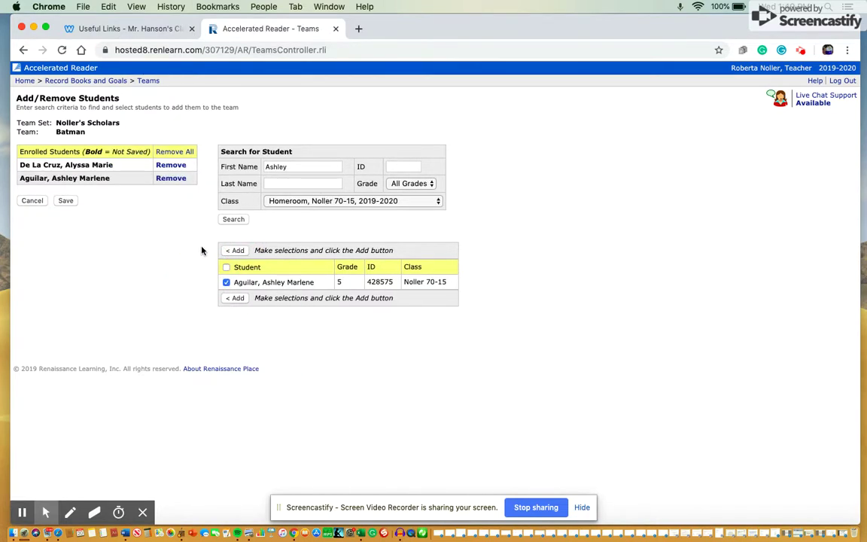
{"action": "left_click", "coordinate": [292, 168]}
{"action": "double_click", "coordinate": [292, 167]}
- Search a third student by first name and add them to the Batman team
{"action": "double_click", "coordinate": [292, 167]}
{"action": "type", "text": "Jayden"}
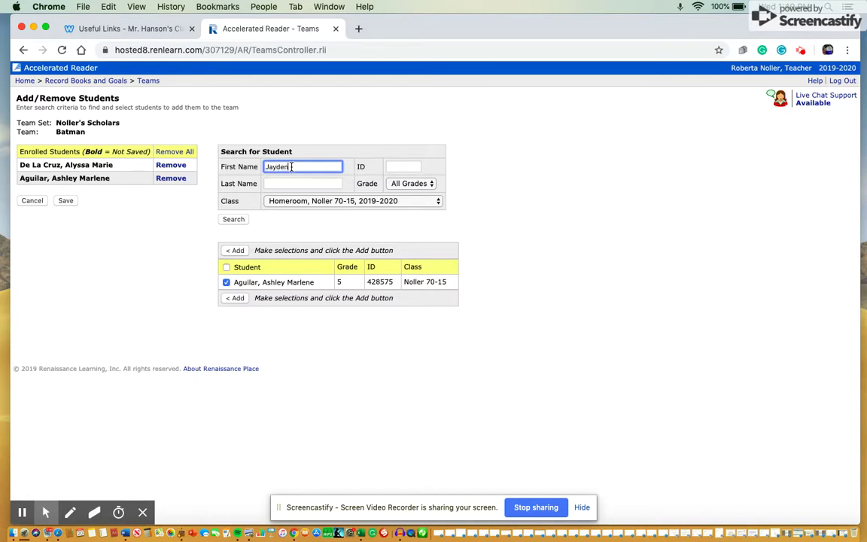
{"action": "left_click", "coordinate": [236, 226]}
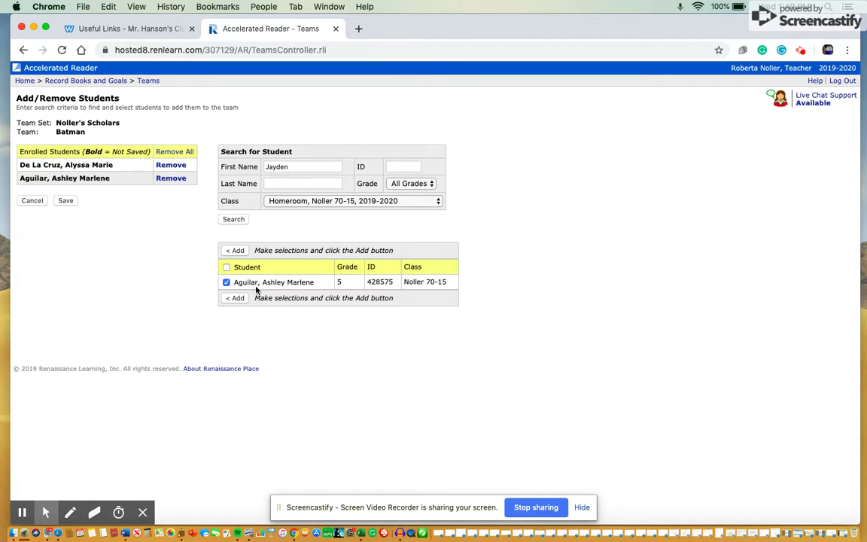
{"action": "left_click", "coordinate": [235, 220]}
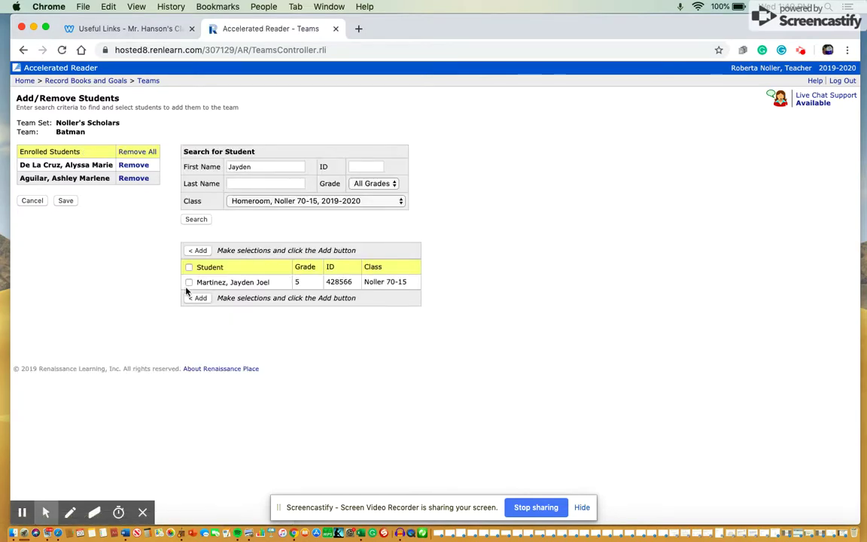
{"action": "left_click", "coordinate": [189, 282]}
{"action": "left_click", "coordinate": [198, 250]}
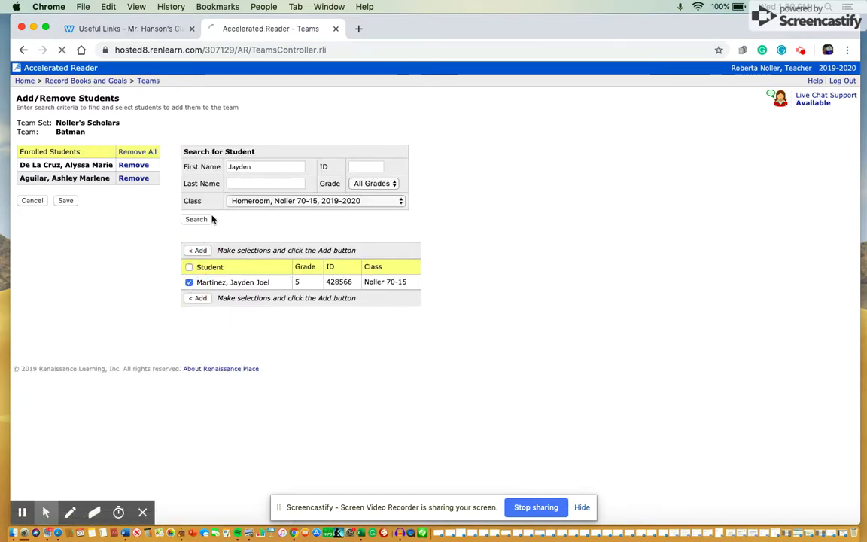
- Search a fourth student by first name and add them to the Batman team
{"action": "double_click", "coordinate": [267, 167]}
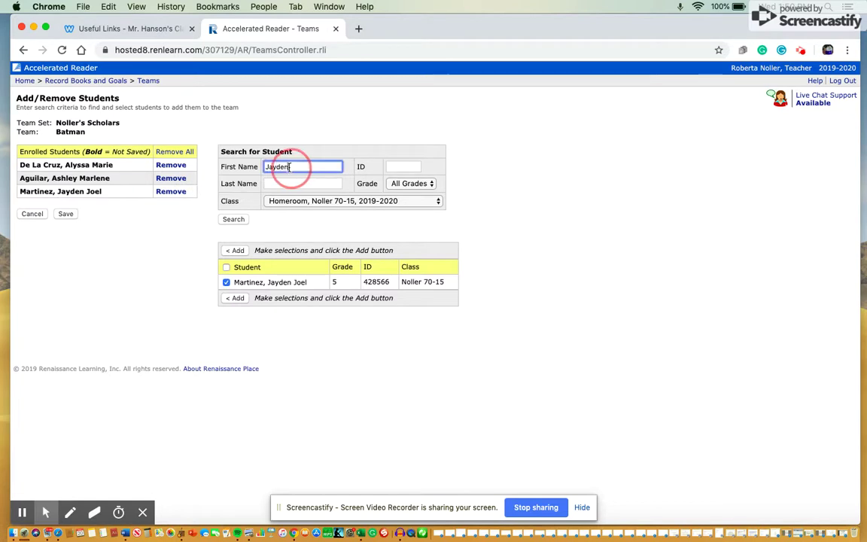
{"action": "left_click", "coordinate": [295, 168]}
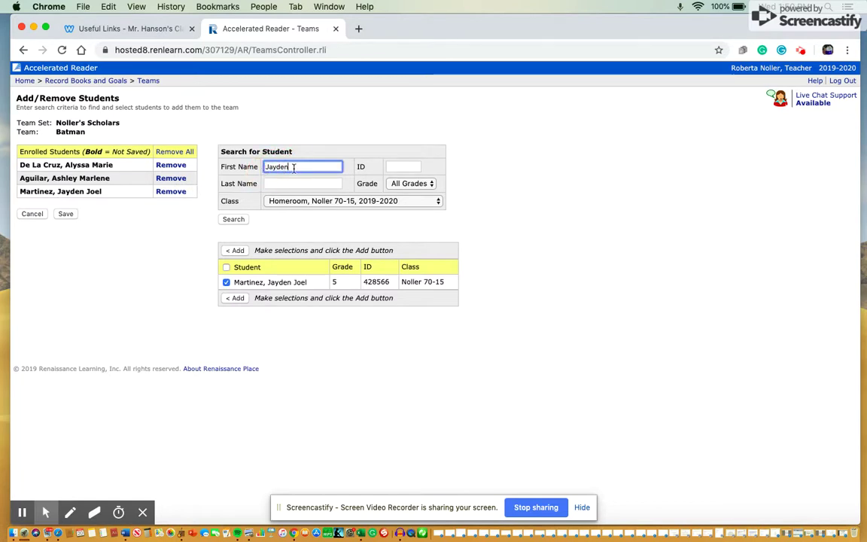
{"action": "double_click", "coordinate": [267, 167]}
{"action": "type", "text": "Yannick"}
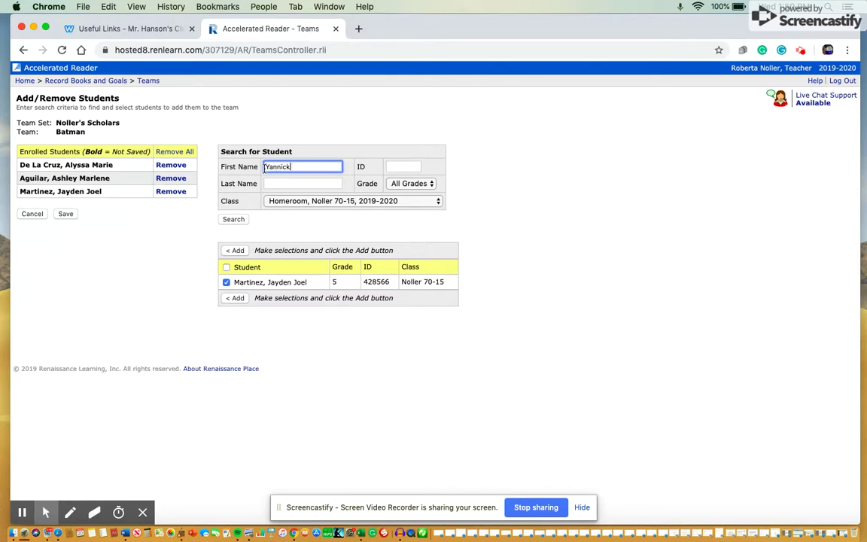
{"action": "left_click", "coordinate": [235, 220]}
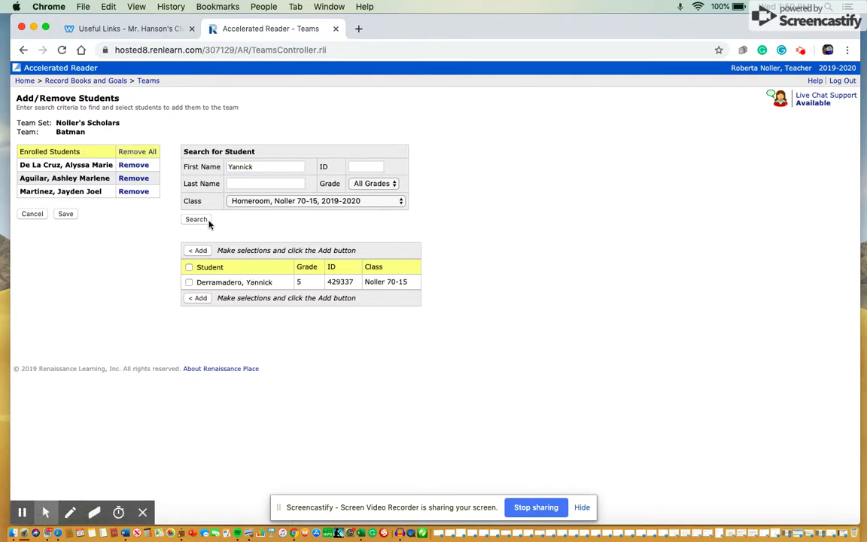
{"action": "left_click", "coordinate": [189, 282]}
{"action": "left_click", "coordinate": [199, 298]}
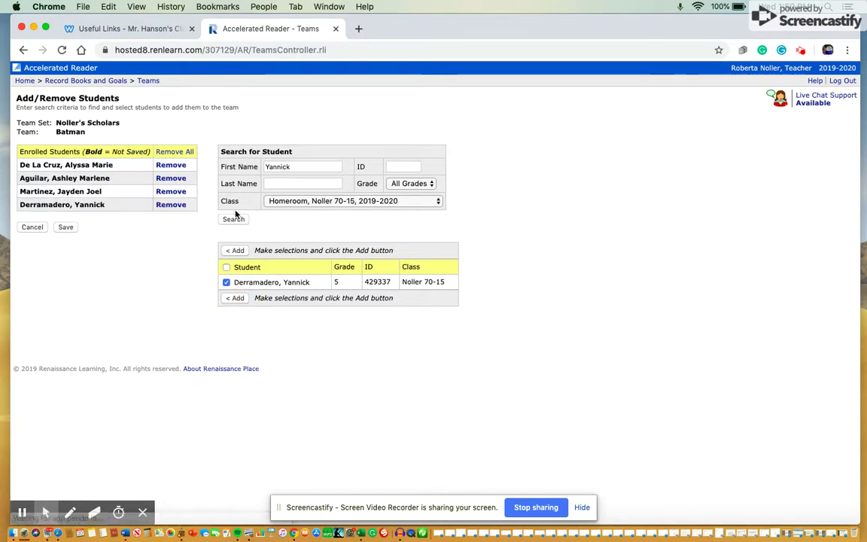
{"action": "double_click", "coordinate": [299, 166]}
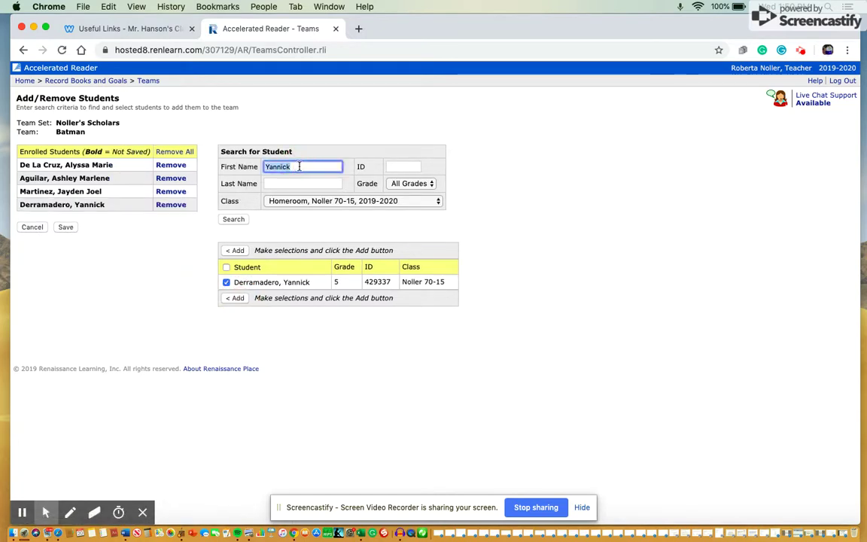
- Search a fifth student by first name and add them to the Batman team
{"action": "type", "text": "K"}
{"action": "type", "text": "eira"}
{"action": "left_click", "coordinate": [239, 220]}
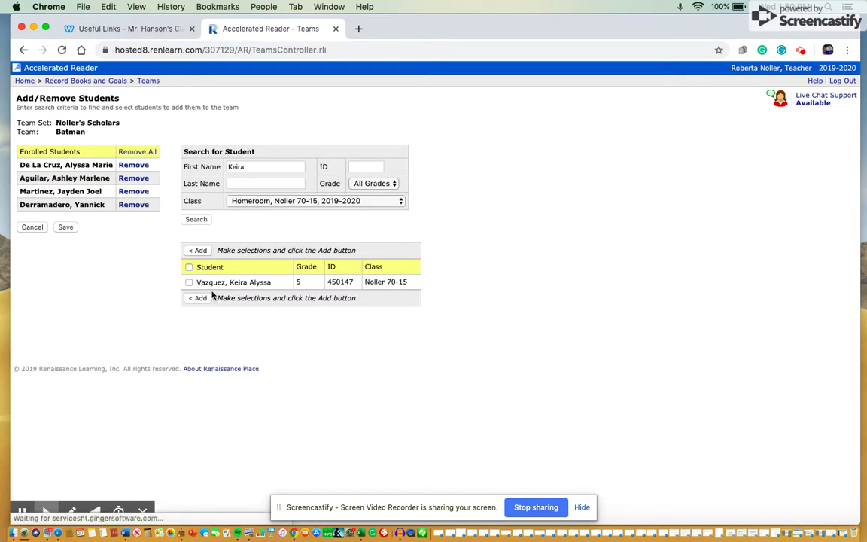
{"action": "left_click", "coordinate": [189, 282]}
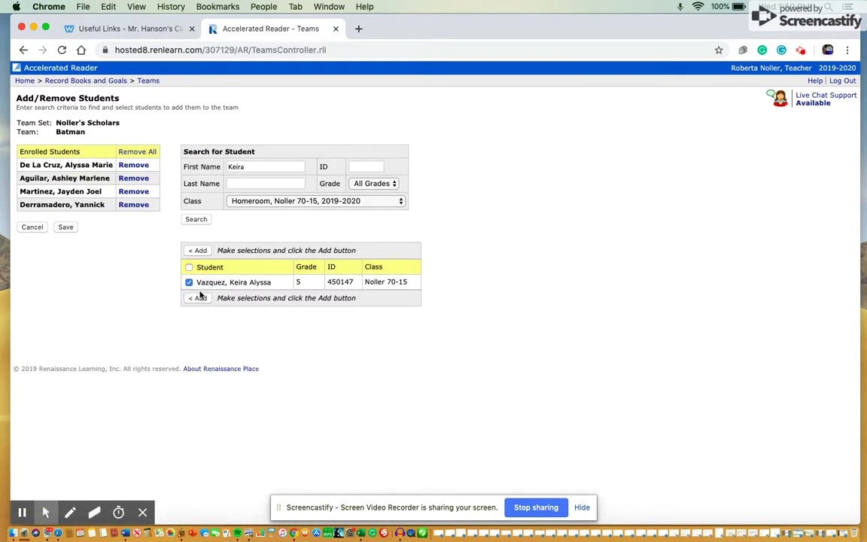
{"action": "left_click", "coordinate": [198, 299]}
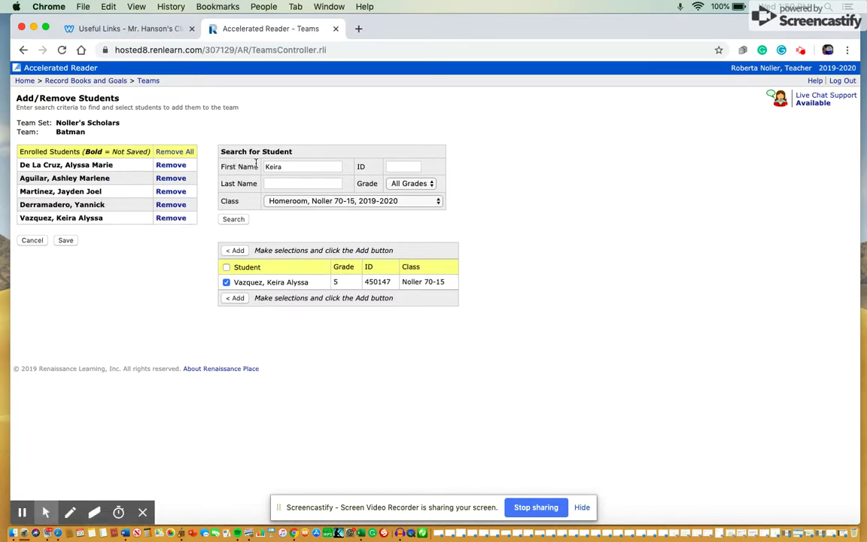
- Add the sixth student by first-name search and save Batman's six enrolled students
{"action": "left_click", "coordinate": [293, 167]}
{"action": "type", "text": "K"}
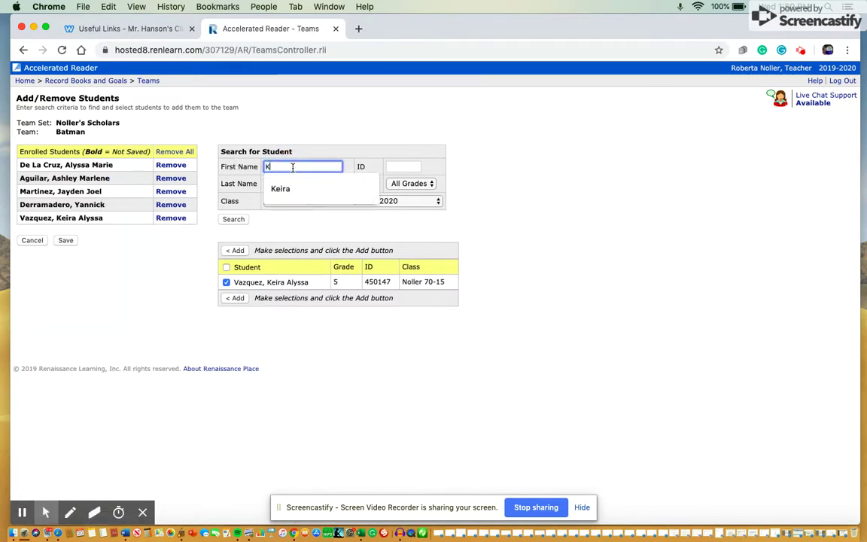
{"action": "type", "text": "ris"}
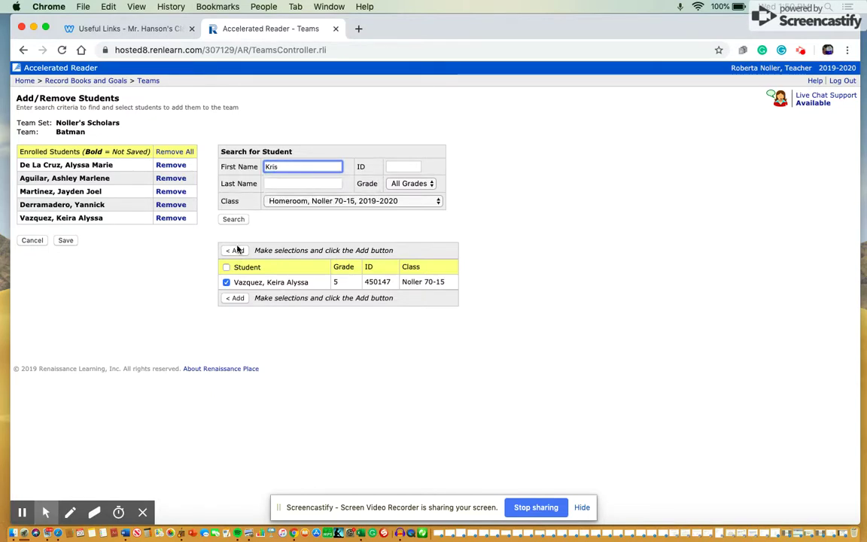
{"action": "left_click", "coordinate": [235, 250]}
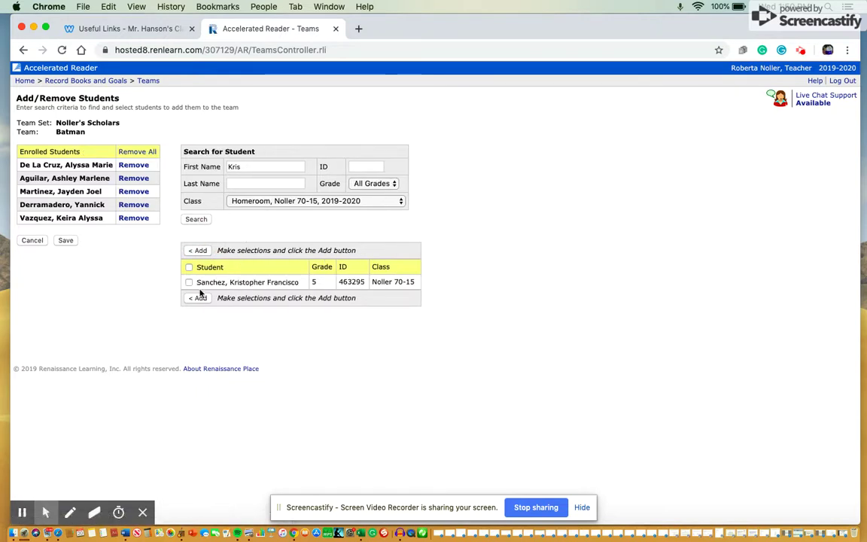
{"action": "left_click", "coordinate": [188, 282]}
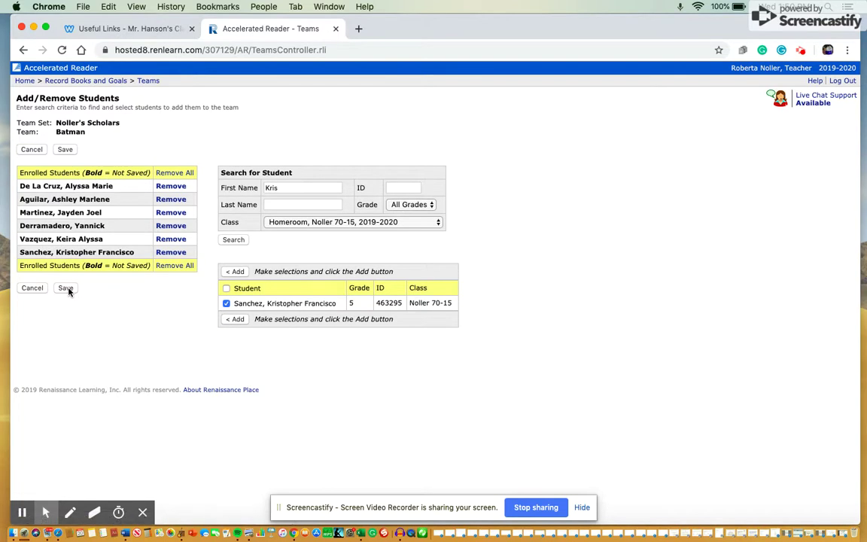
{"action": "left_click", "coordinate": [66, 288]}
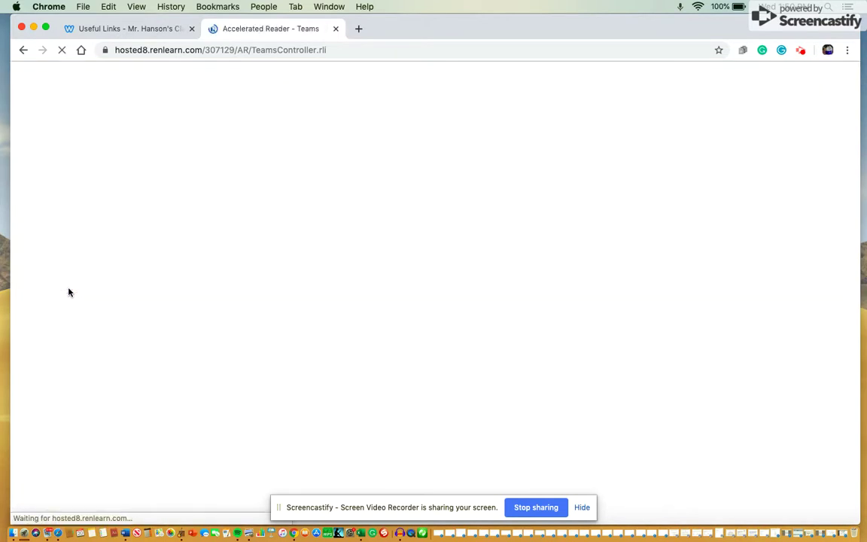